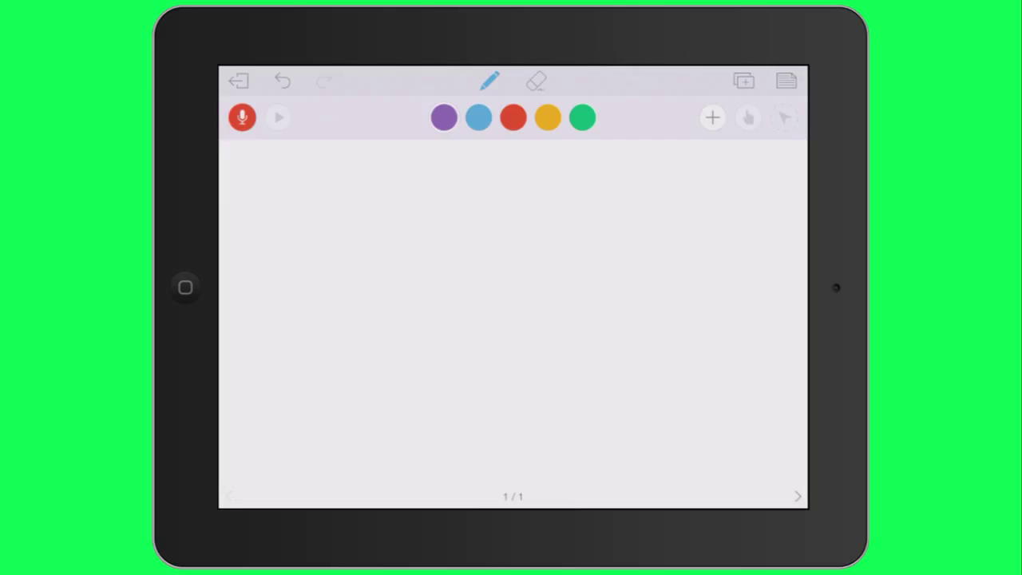
Handwrite the first line, 2x+3=21, in purple on the whiteboard.
mouse_move(343, 193)
left_mouse_down()
mouse_move(388, 224)
mouse_move(413, 217)
mouse_move(399, 216)
left_mouse_up()
mouse_move(443, 188)
left_mouse_down()
mouse_move(445, 222)
mouse_move(522, 194)
left_mouse_up()
left_click_drag(509, 205, 576, 221)
left_click_drag(587, 176, 588, 228)
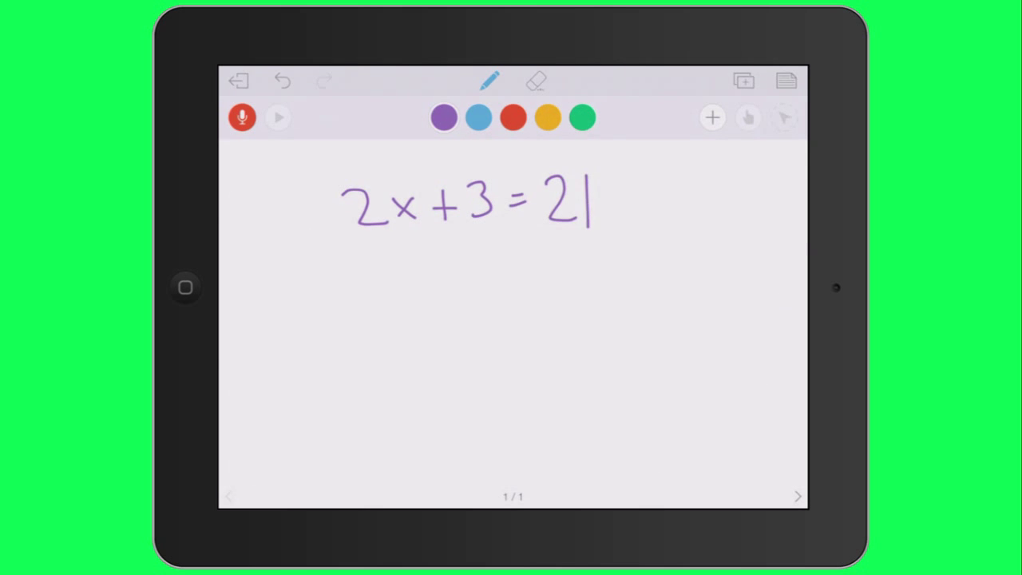
Write the next two lines beneath it: 2x=21-3 and 2x=18.
mouse_move(427, 257)
left_mouse_down()
mouse_move(469, 286)
mouse_move(498, 283)
mouse_move(476, 281)
mouse_move(532, 257)
left_mouse_up()
left_click_drag(521, 270, 533, 269)
left_click_drag(557, 249, 590, 284)
mouse_move(606, 241)
left_mouse_down()
mouse_move(610, 282)
mouse_move(651, 264)
mouse_move(659, 284)
left_mouse_up()
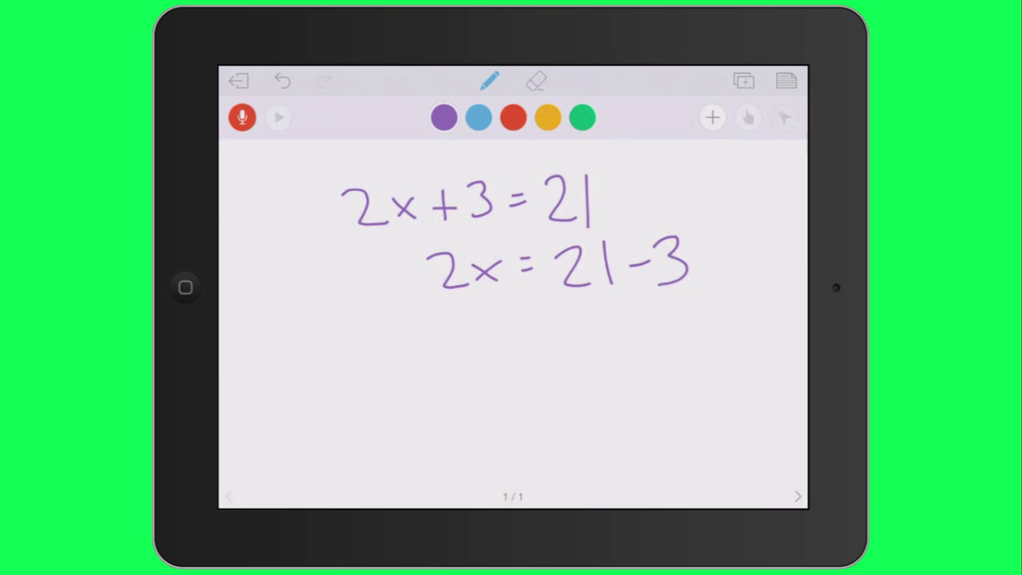
mouse_move(453, 321)
left_mouse_down()
mouse_move(484, 356)
mouse_move(521, 345)
mouse_move(501, 347)
left_mouse_up()
left_click_drag(541, 327, 562, 337)
mouse_move(594, 306)
left_mouse_down()
mouse_move(599, 348)
mouse_move(626, 345)
left_mouse_up()
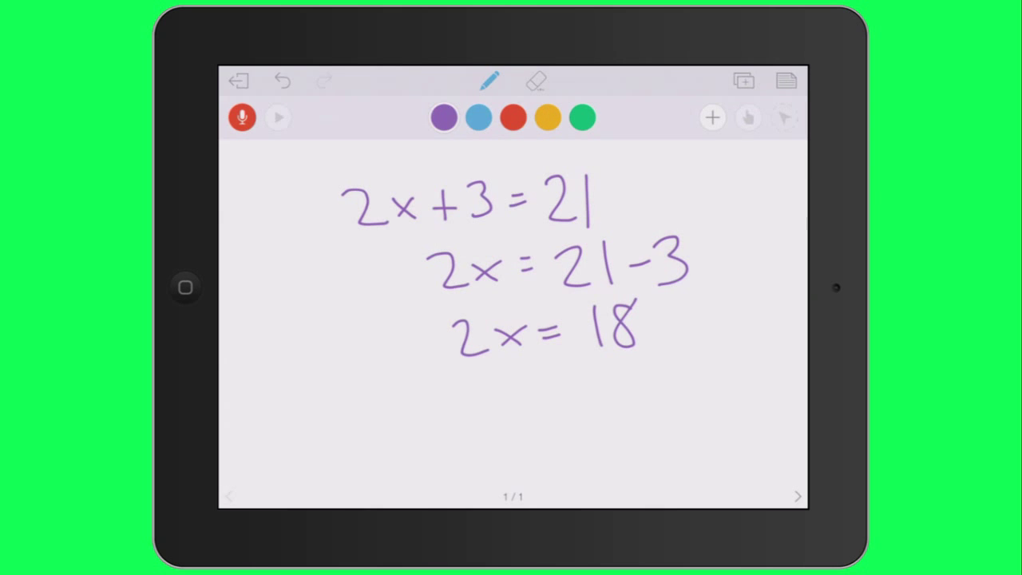
Show both sides divided by 2, then write the answer x=9.
mouse_move(463, 359)
left_mouse_down()
mouse_move(538, 355)
mouse_move(551, 380)
left_mouse_up()
left_click_drag(589, 353, 651, 347)
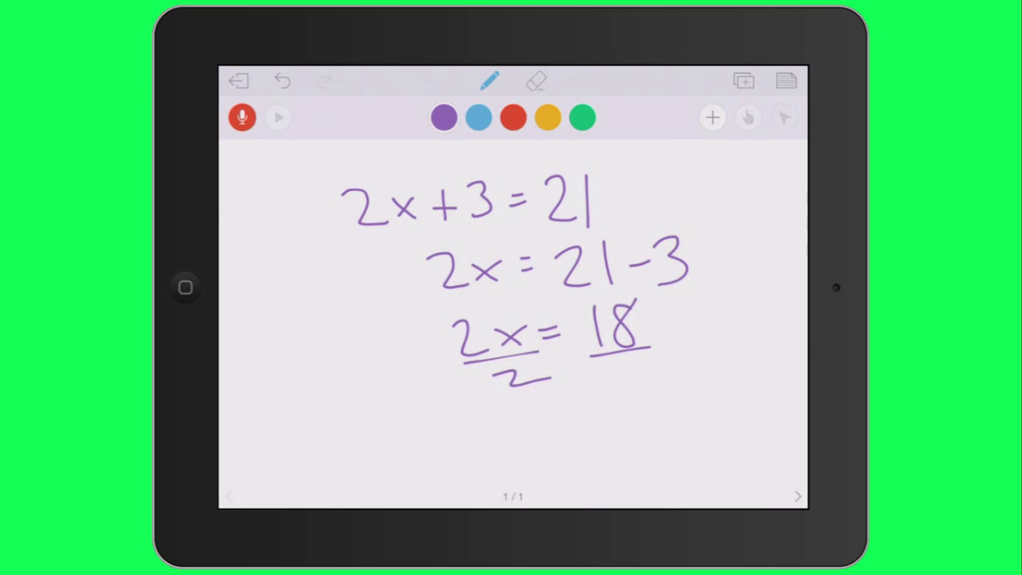
left_click_drag(598, 371, 643, 389)
mouse_move(523, 419)
left_mouse_down()
mouse_move(552, 442)
mouse_move(532, 442)
left_mouse_up()
mouse_move(560, 431)
left_mouse_down()
mouse_move(637, 426)
mouse_move(634, 447)
left_mouse_up()
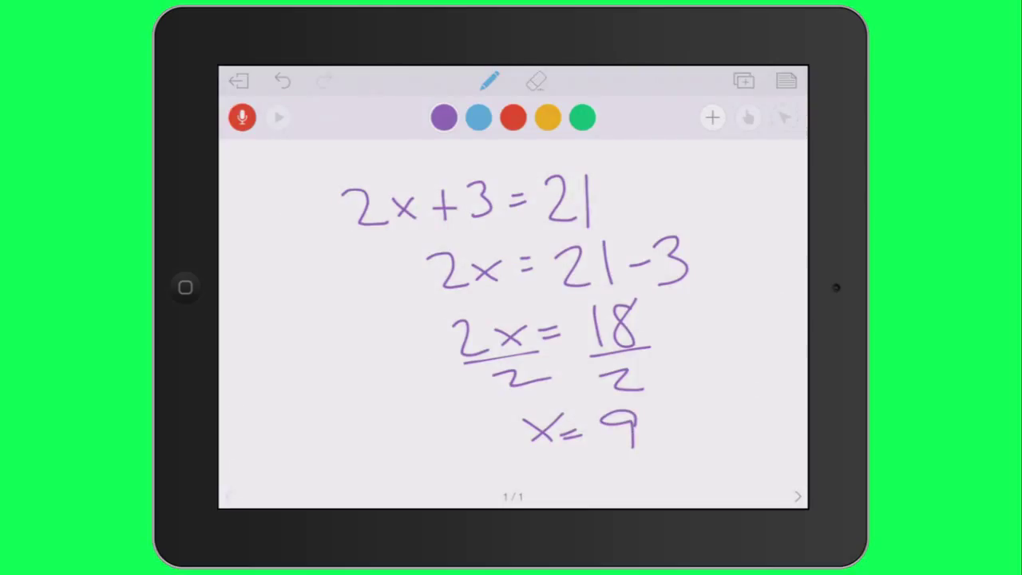